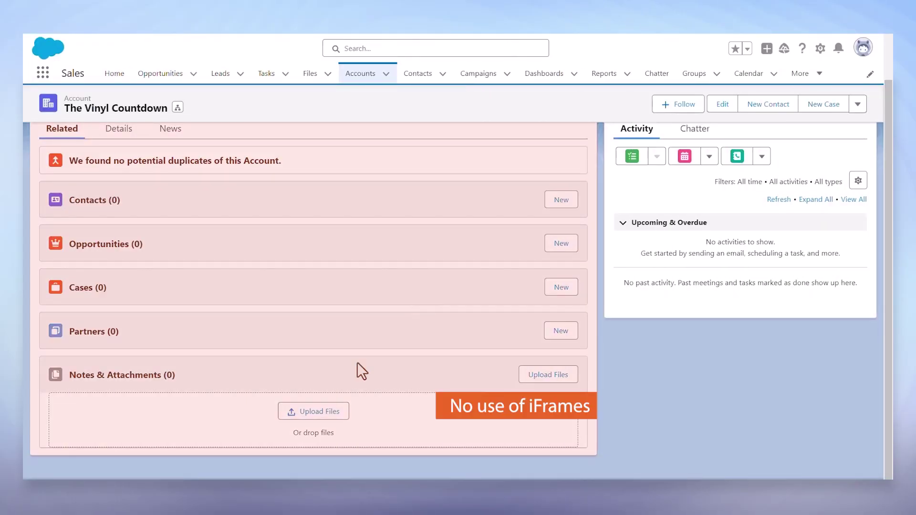
Attach the Temporary Public Links PDF to the account, then select all the CB Replicator Word files.
click(328, 410)
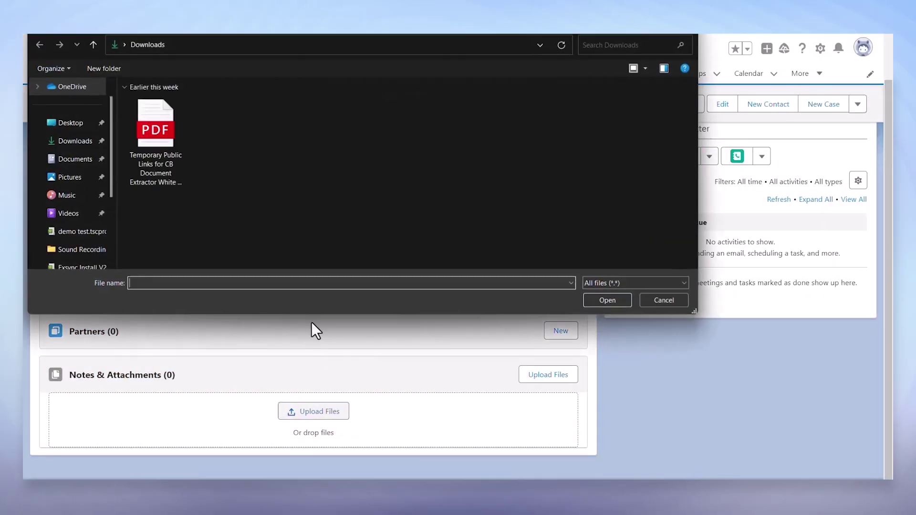
click(152, 122)
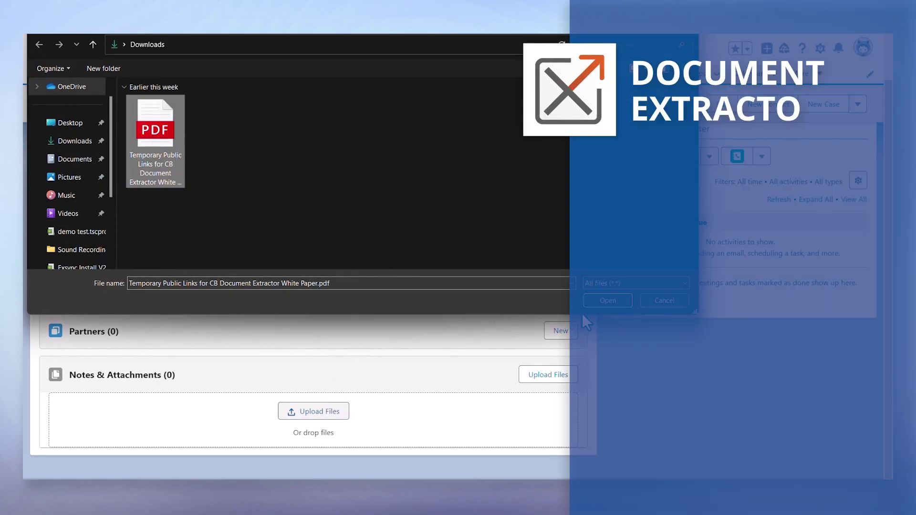
click(619, 302)
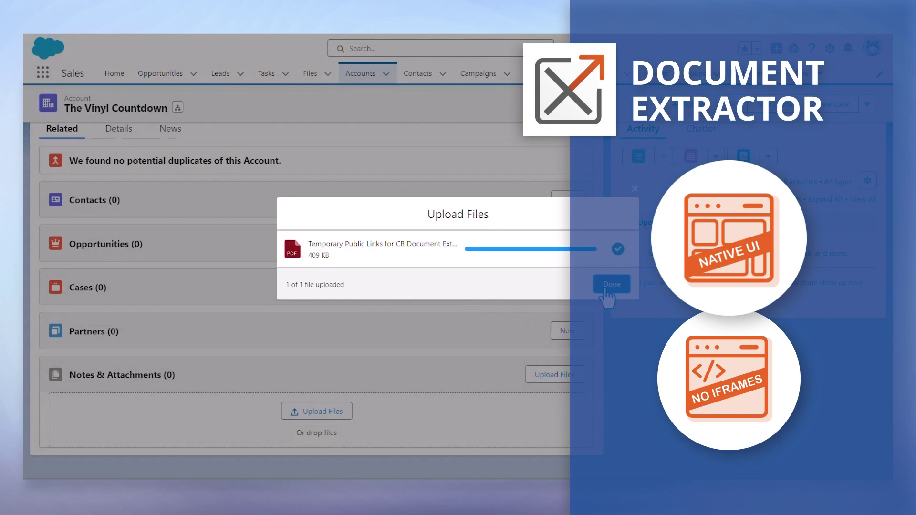
click(610, 286)
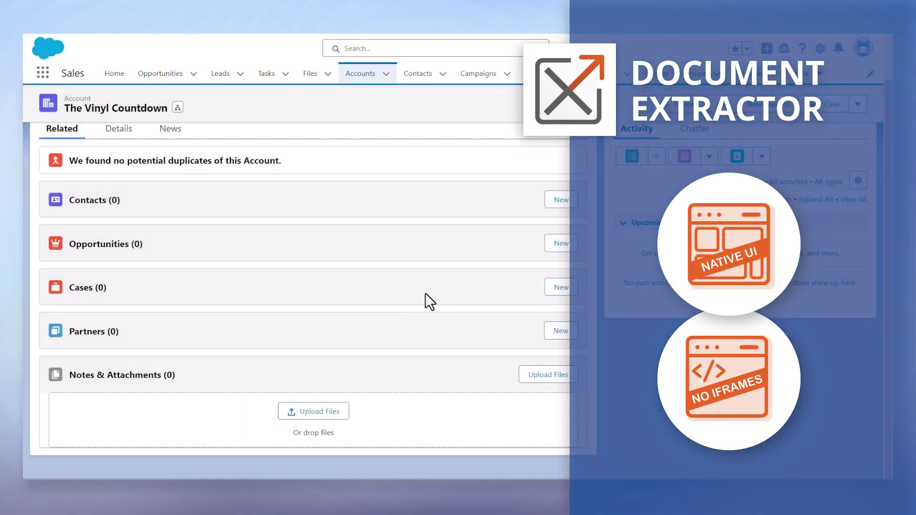
click(319, 411)
key(ctrl+a)
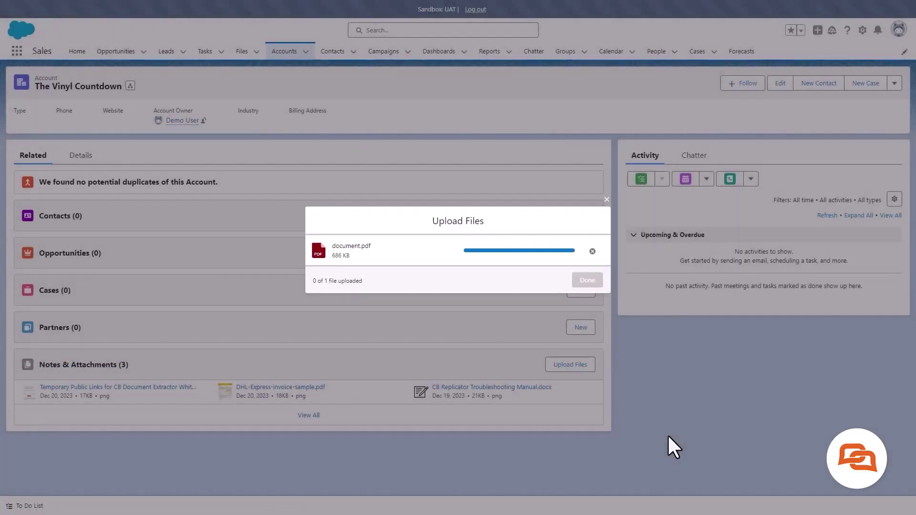
Close the upload dialog once all ten CB Replicator Word documents finish uploading.
click(587, 280)
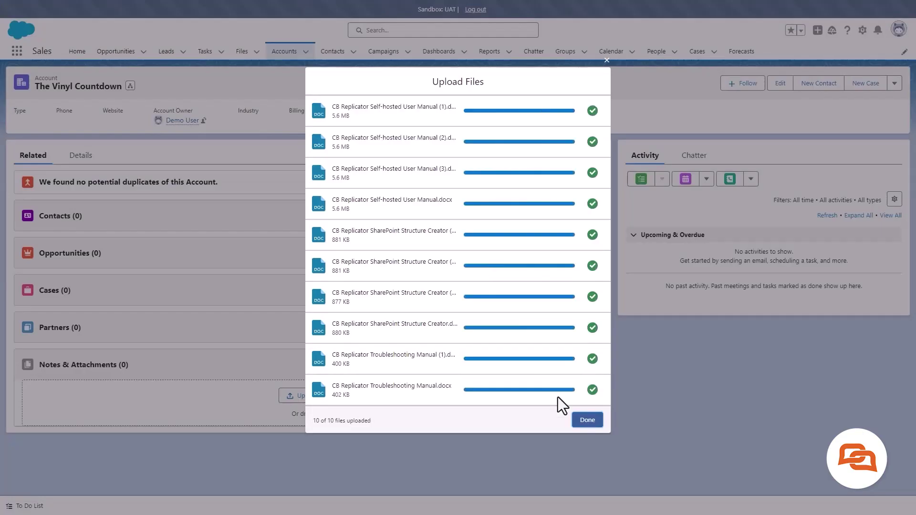
click(587, 420)
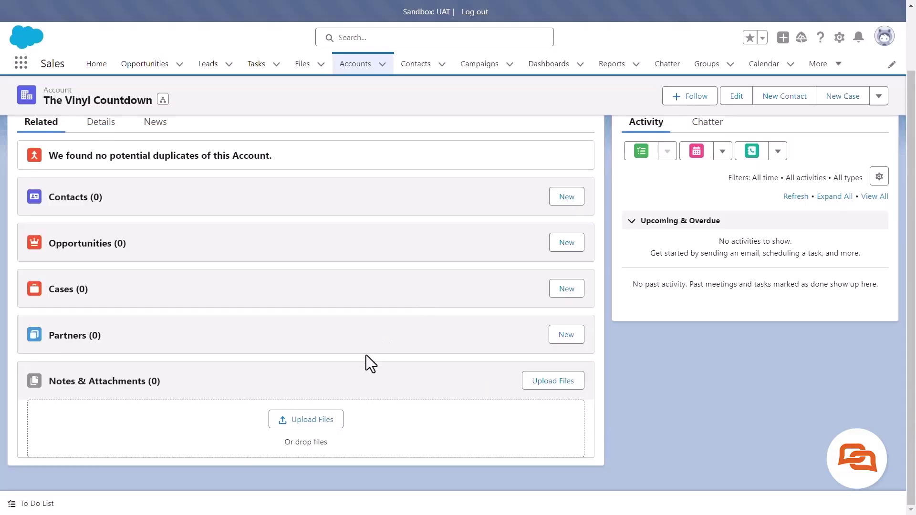
Upload the Temporary Public Links PDF from Downloads to The Vinyl Countdown account.
click(320, 418)
click(138, 119)
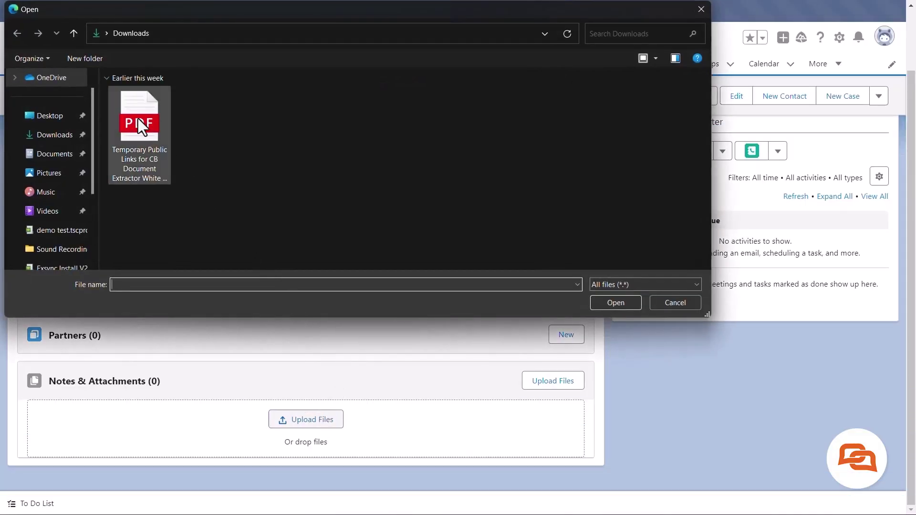
click(627, 305)
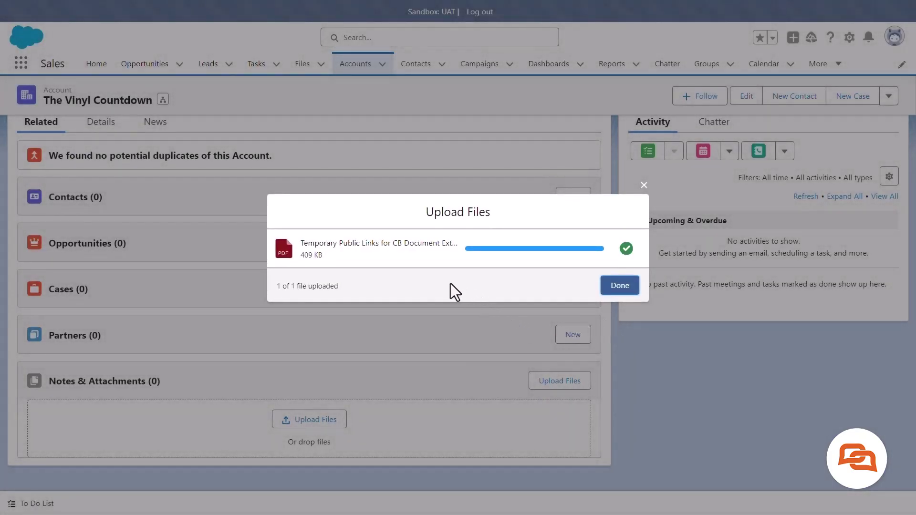
click(617, 288)
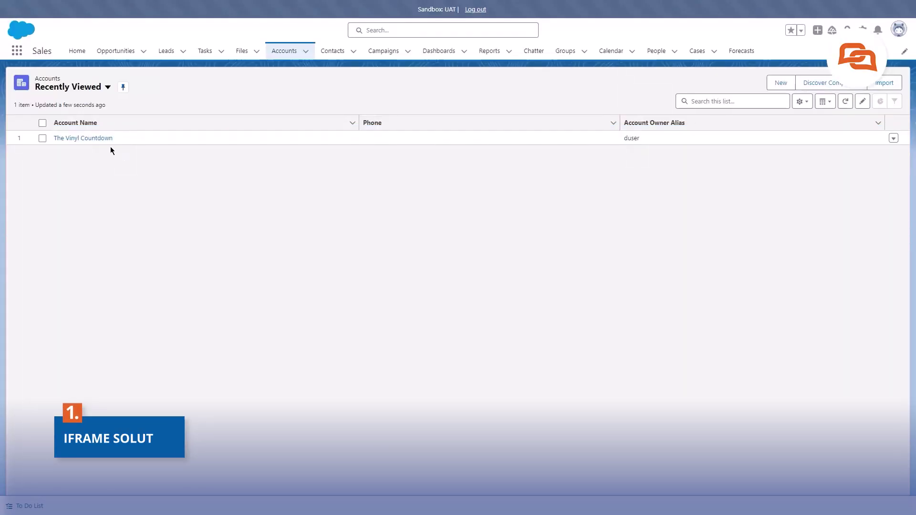
Open The Vinyl Countdown, view DHL-Express-invoice-sample.pdf, then reopen the account record.
click(107, 141)
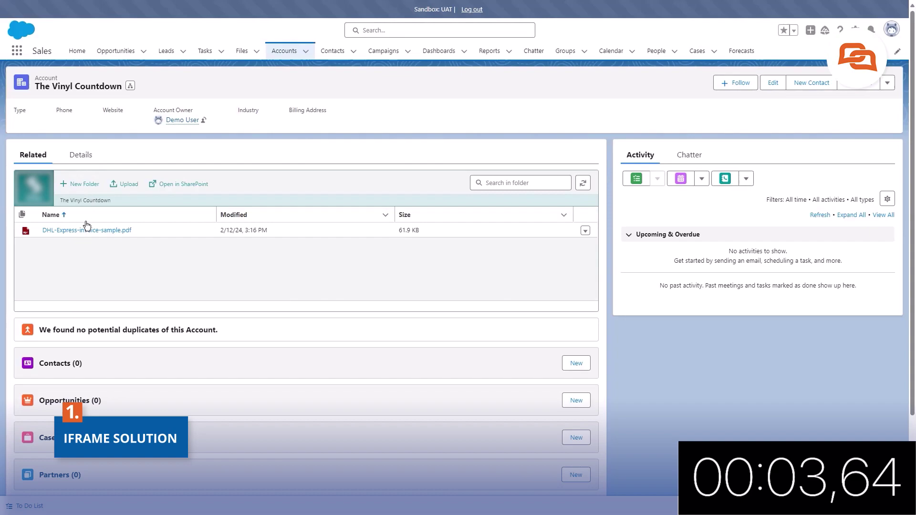
click(85, 230)
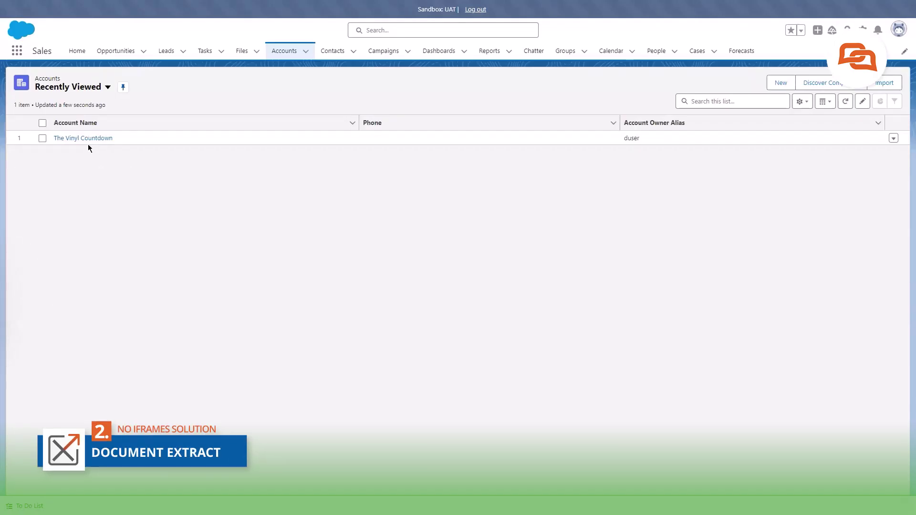
click(88, 142)
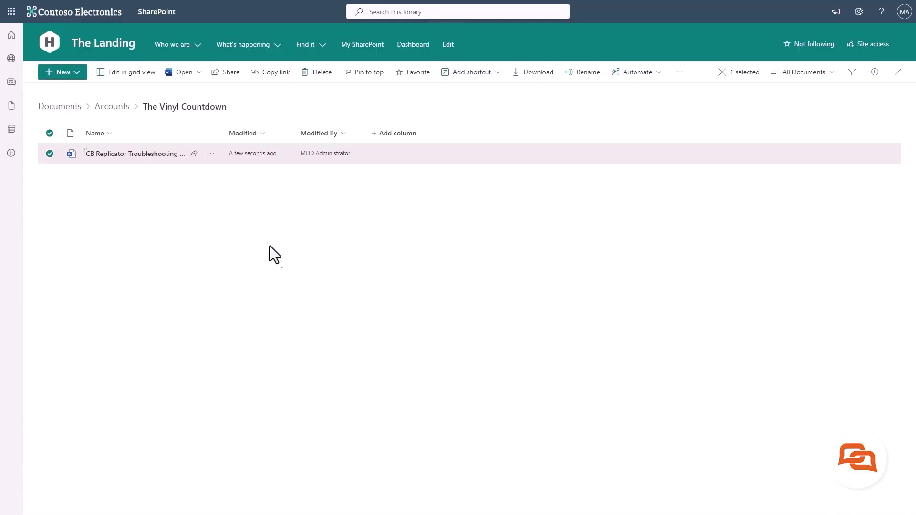
Show the troubleshooting document's version history and the View/Restore options for version 2.0.
click(212, 154)
click(254, 395)
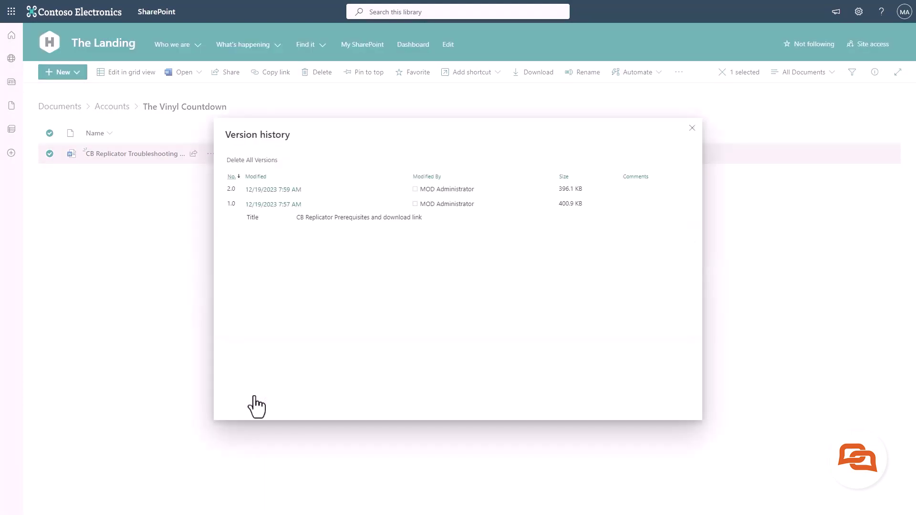
mouse_move(277, 205)
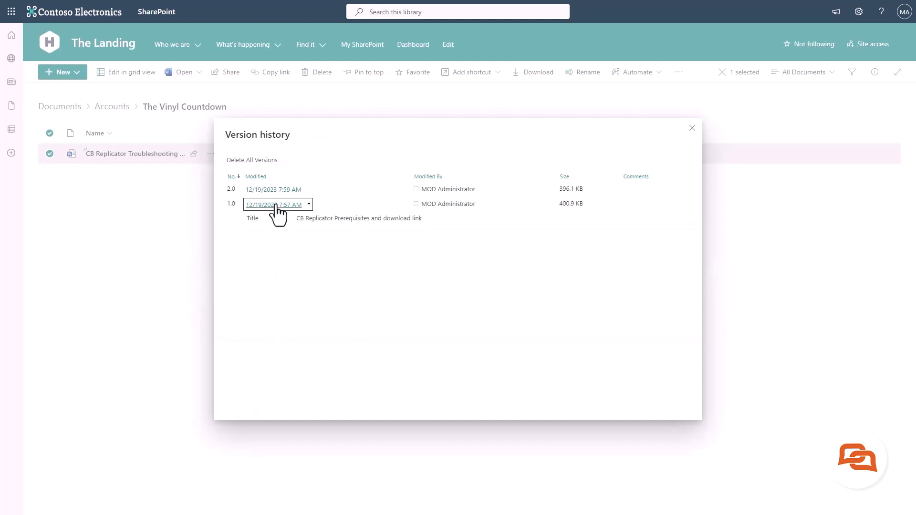
click(309, 190)
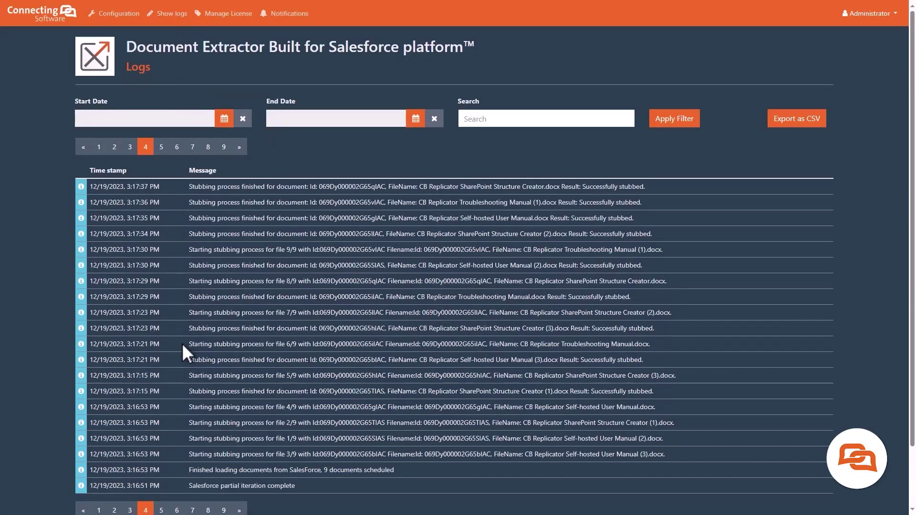
Move the Logs pager forward three pages, from page 4 to page 7.
click(241, 511)
click(241, 511)
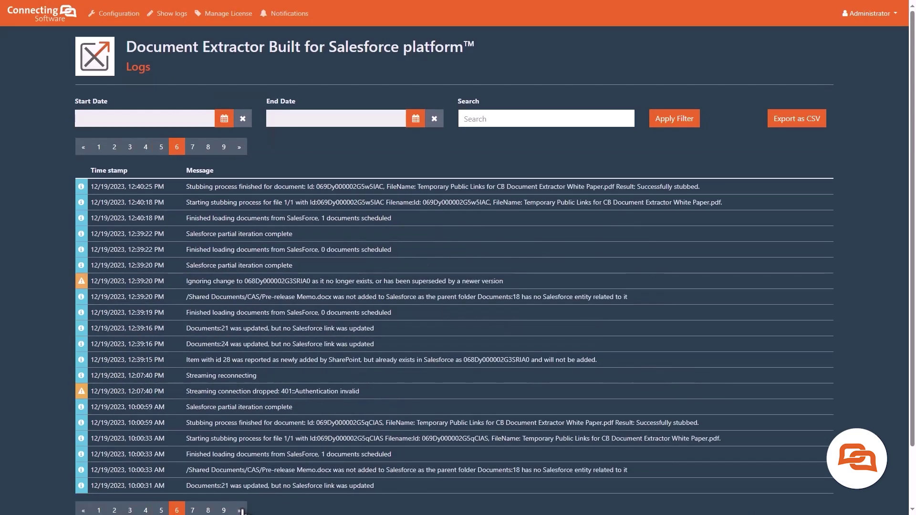
click(241, 511)
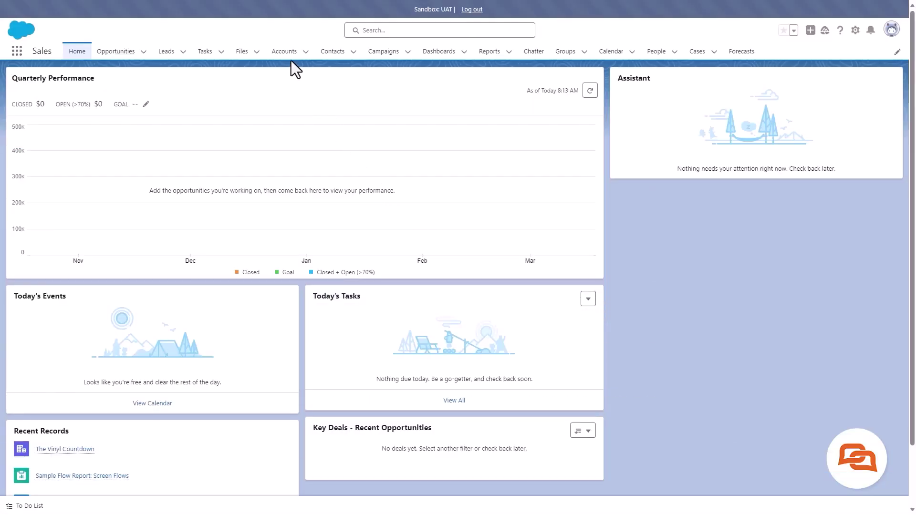
From Accounts, open The Vinyl Countdown and expand its Notes & Attachments (3) list.
click(285, 53)
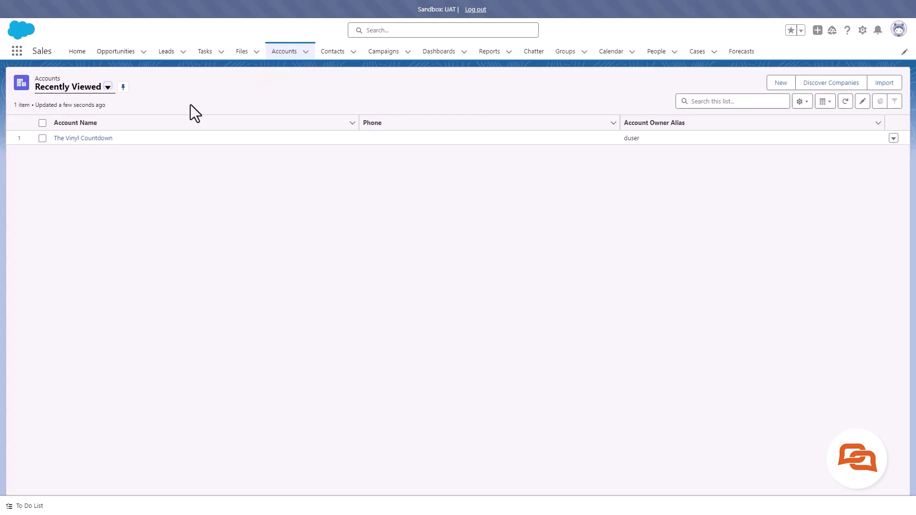
click(102, 139)
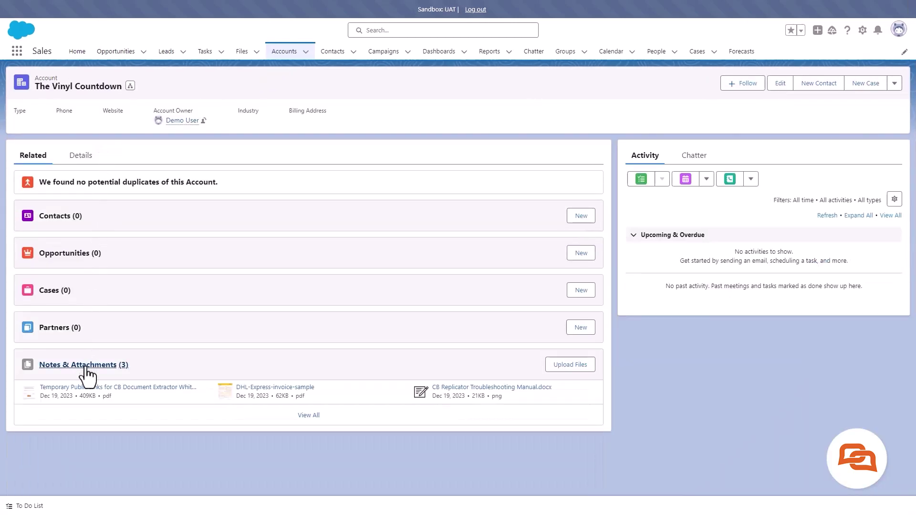
click(87, 365)
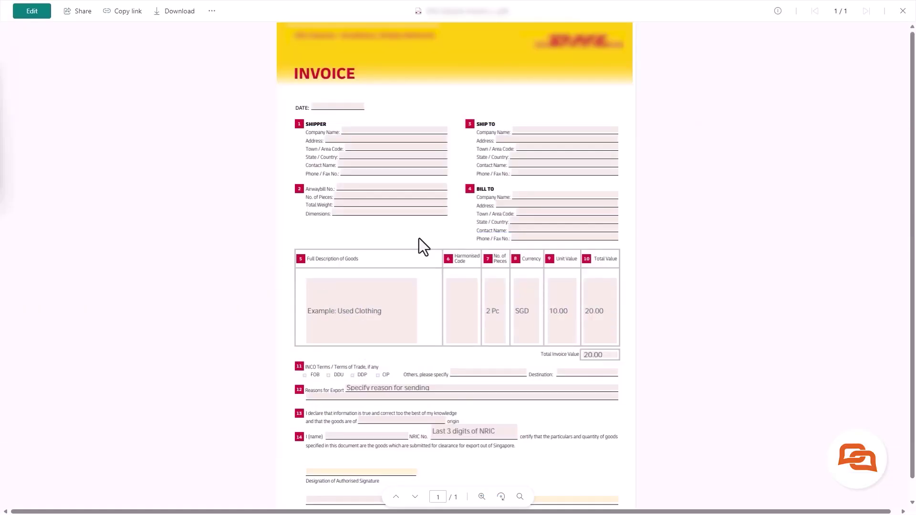
Restore version 3.0 of the DHL invoice PDF as the current version.
click(211, 10)
click(233, 99)
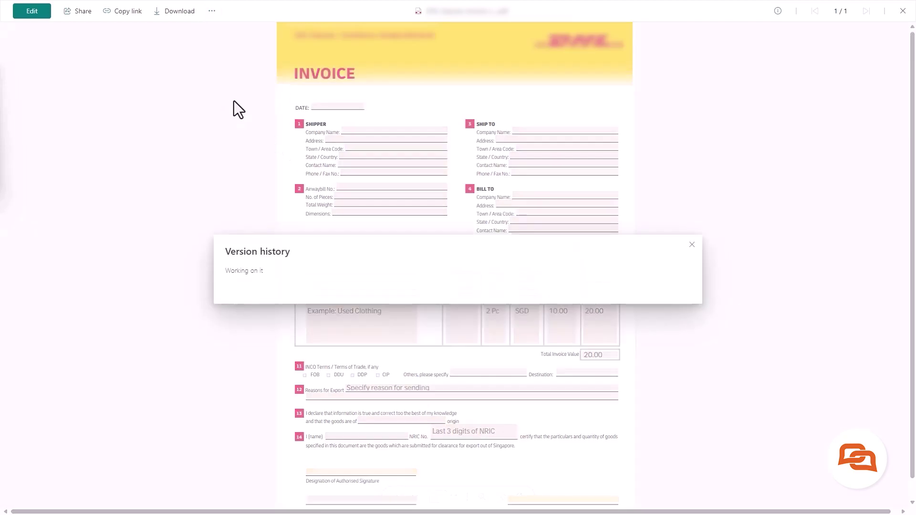
click(302, 205)
click(256, 229)
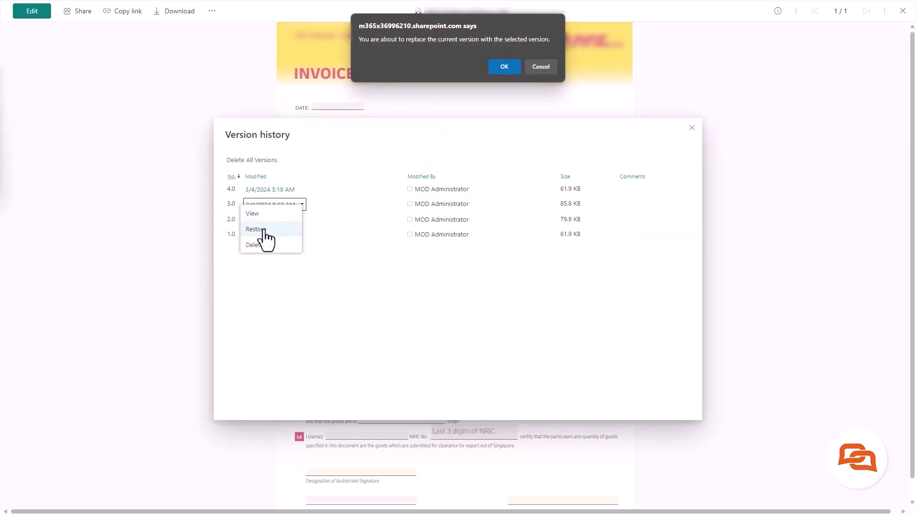
click(502, 66)
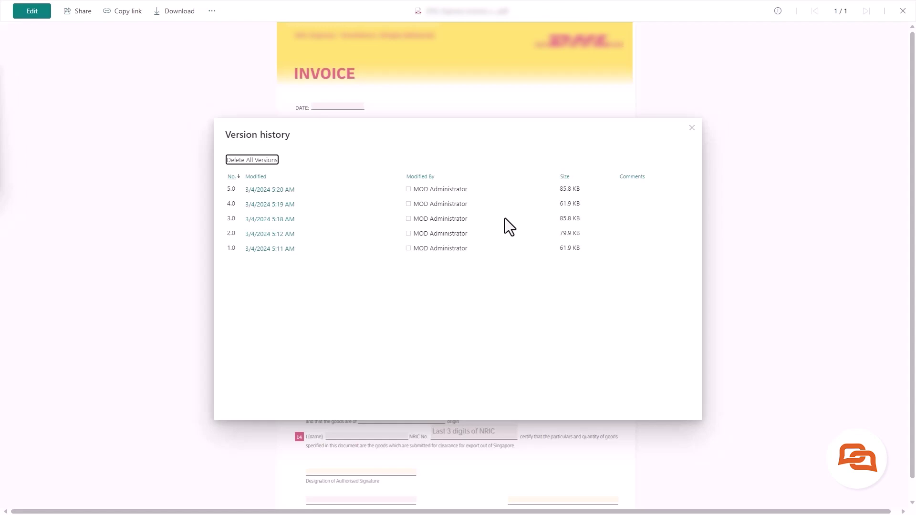
click(692, 128)
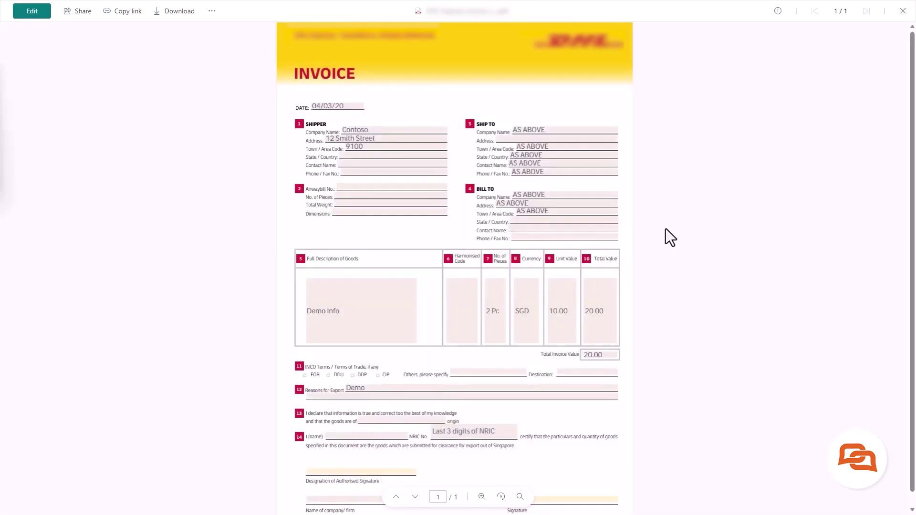
Try the share link audience options, keep Anyone, and show the Can edit permission choices.
click(80, 13)
click(502, 315)
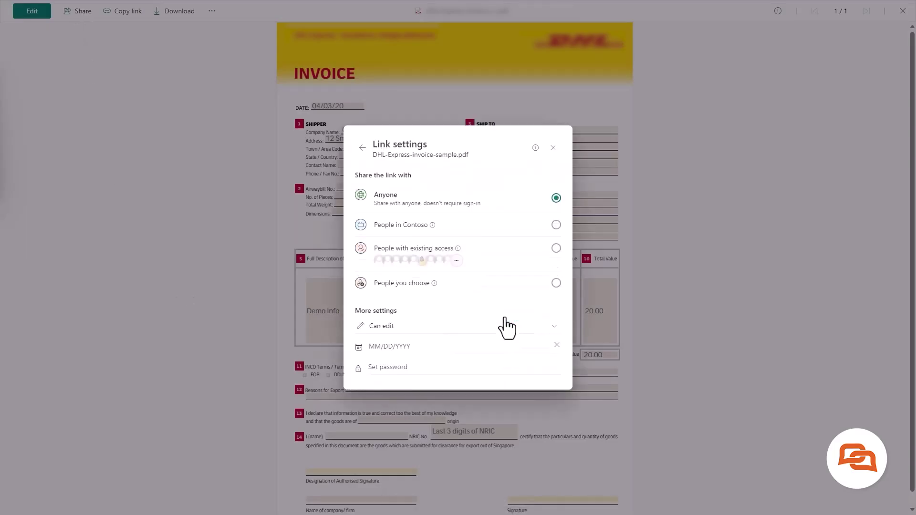
click(556, 223)
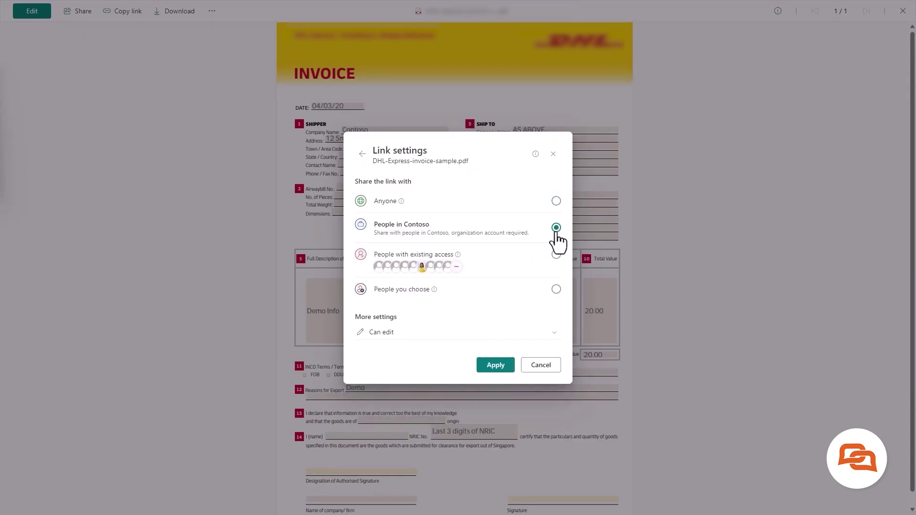
click(556, 255)
click(556, 216)
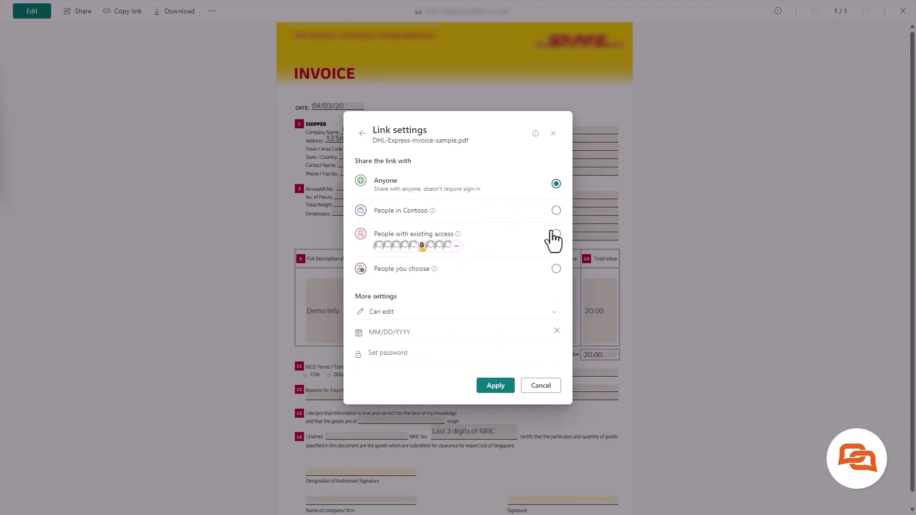
click(439, 312)
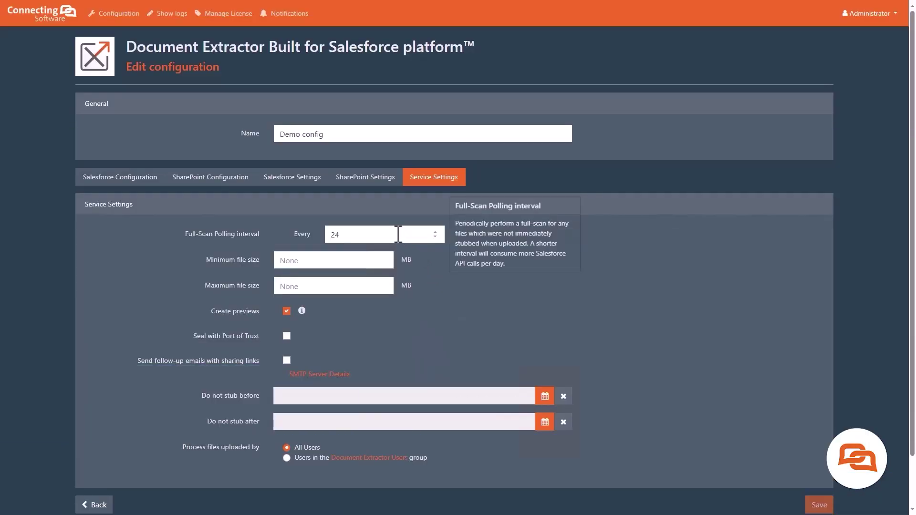
Change the Full-Scan Polling interval from 24 hours to 10 Minutes.
drag(398, 234, 305, 235)
text(10)
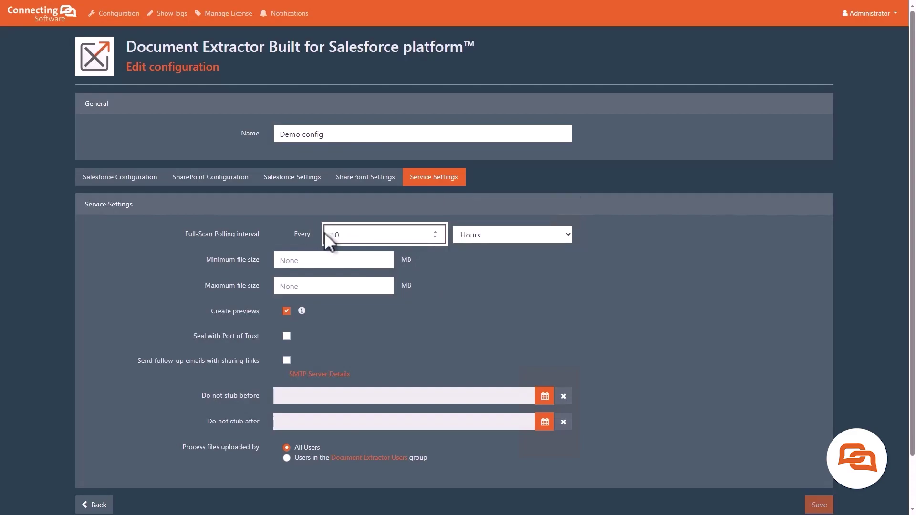
click(565, 234)
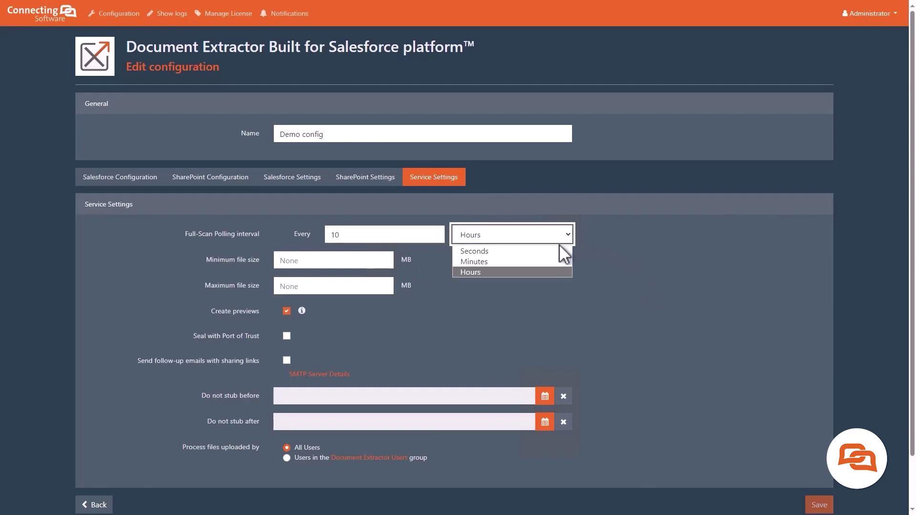
click(501, 262)
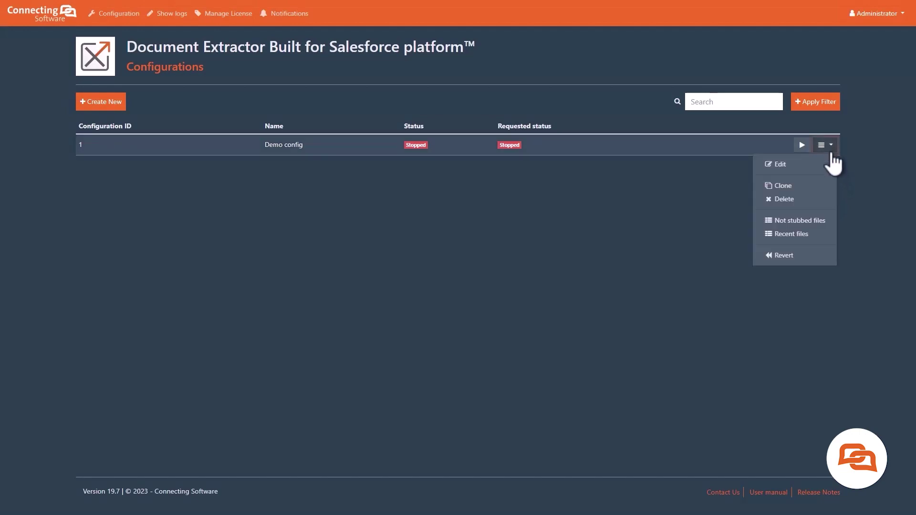
Check Demo config's Not stubbed files, return to Configurations, then select the alert e-mail field.
click(768, 230)
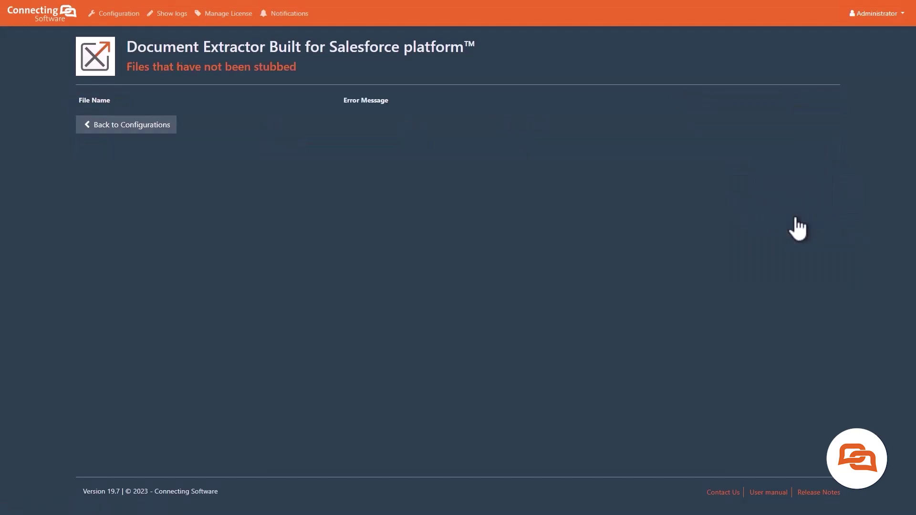
click(95, 126)
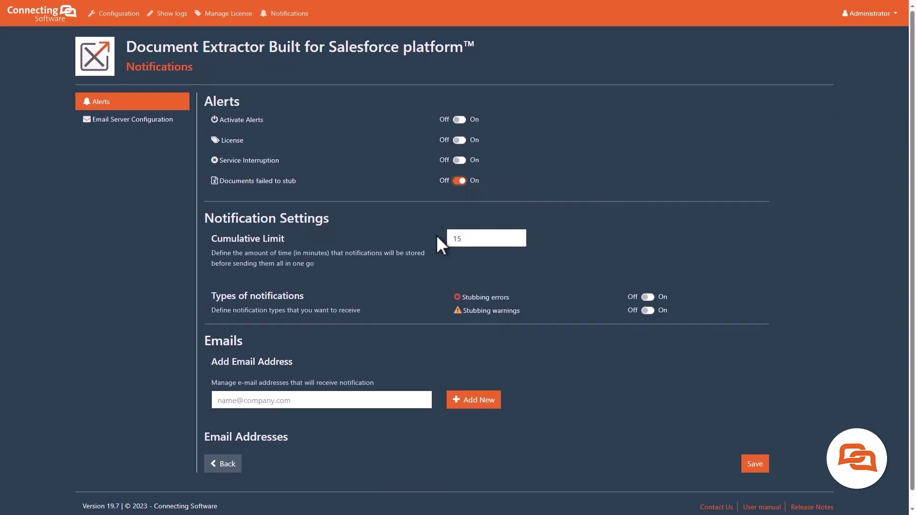
click(309, 396)
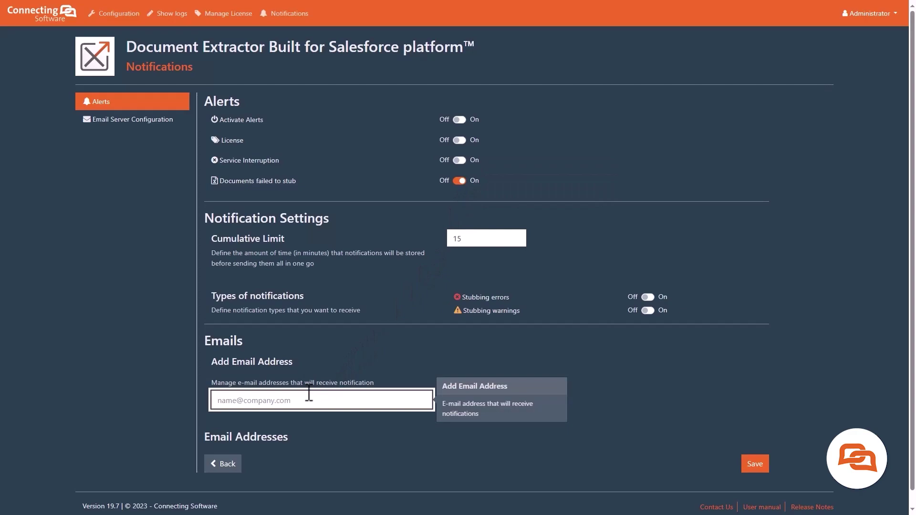